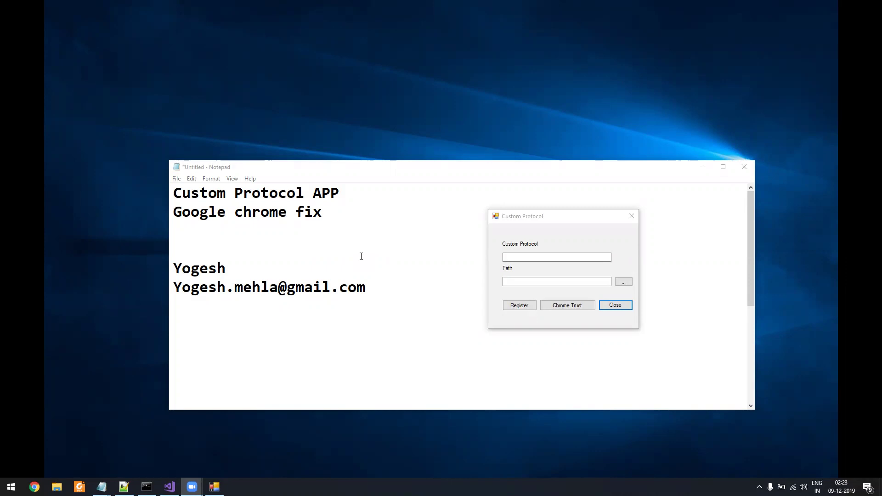
Open the e:\CustomProtocol.html test page in Chrome from the Run box
key(super+r)
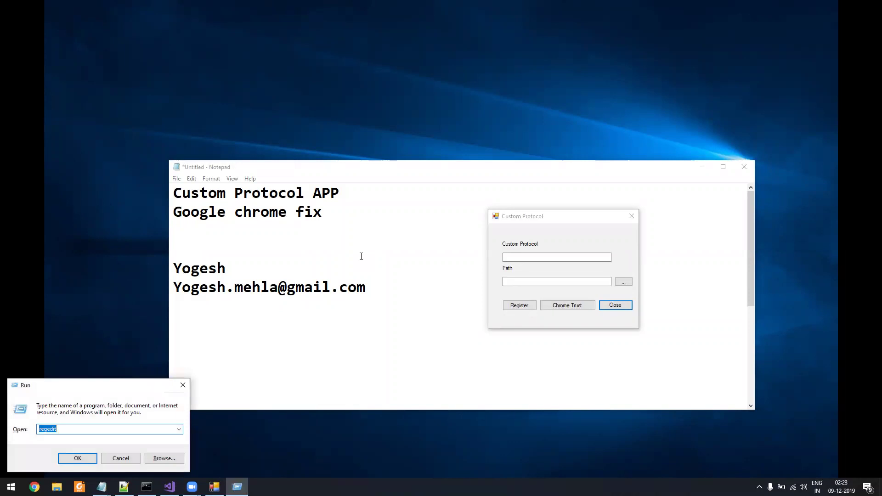
text(e:\cu)
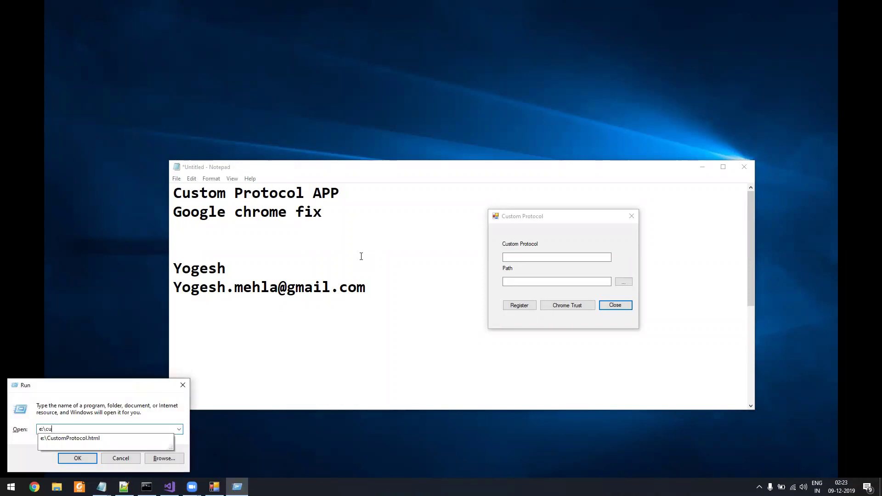
key(Down)
key(Return)
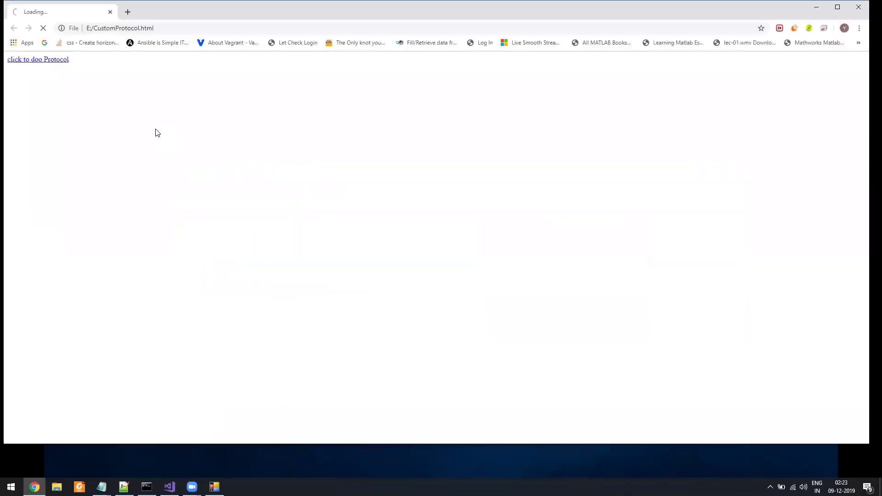
Check in the page source that the link targets doo:open, then force-close all Chrome processes
right_click(155, 131)
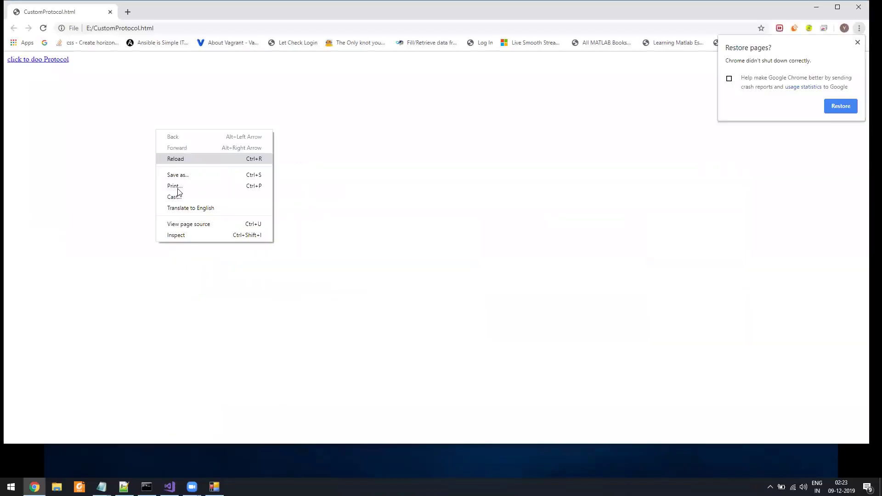
click(185, 224)
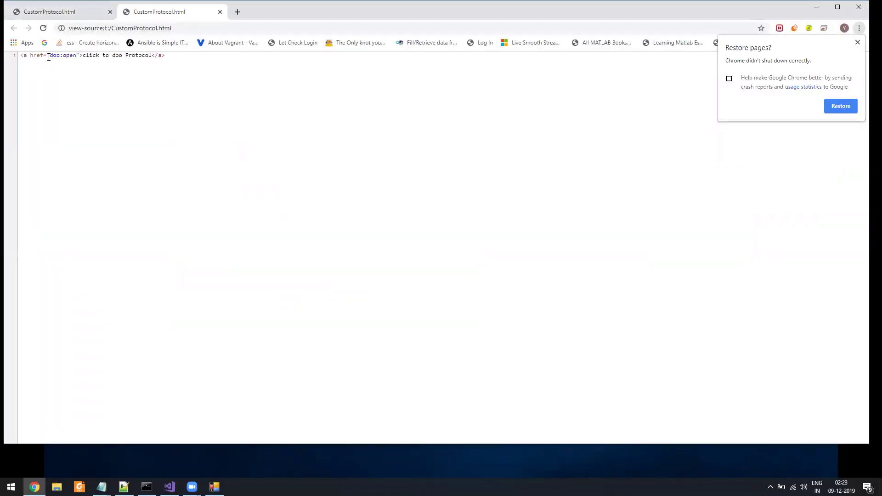
click(219, 12)
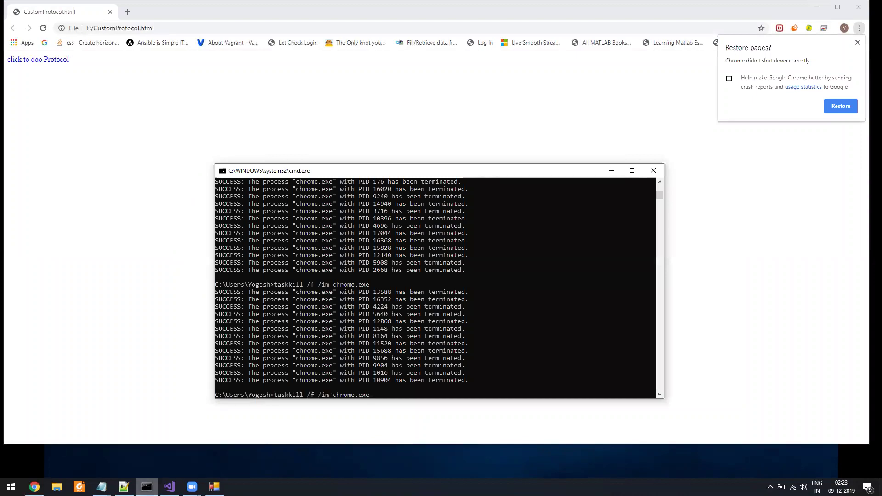
key(Return)
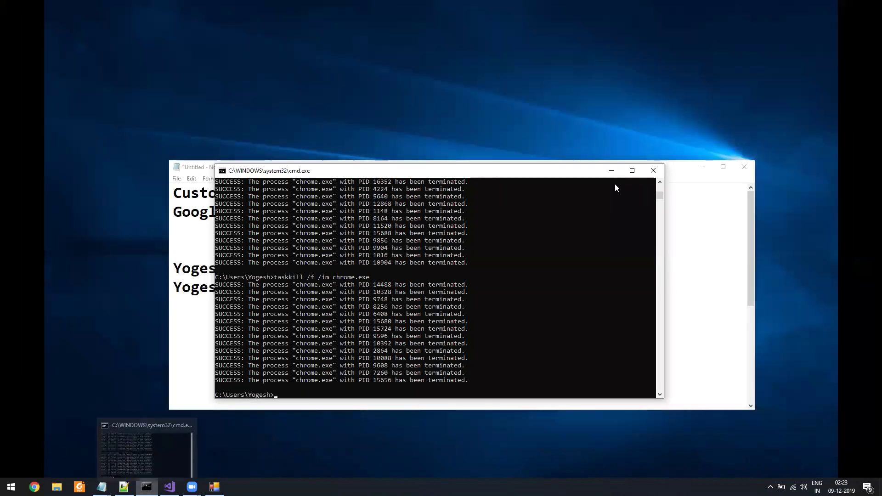
Enter 'doo' as the protocol name and take the SuccessApp.exe path from the notes
click(612, 170)
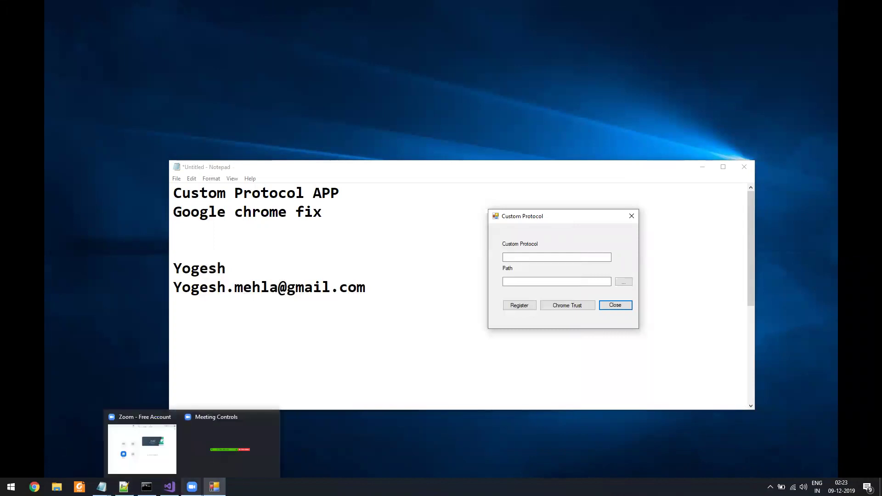
click(578, 256)
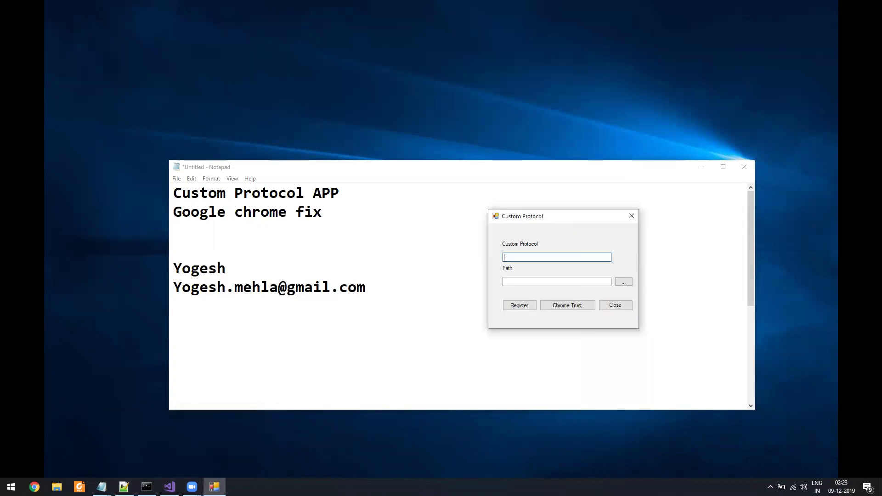
text(doo)
click(101, 487)
click(52, 448)
drag(401, 400, 173, 375)
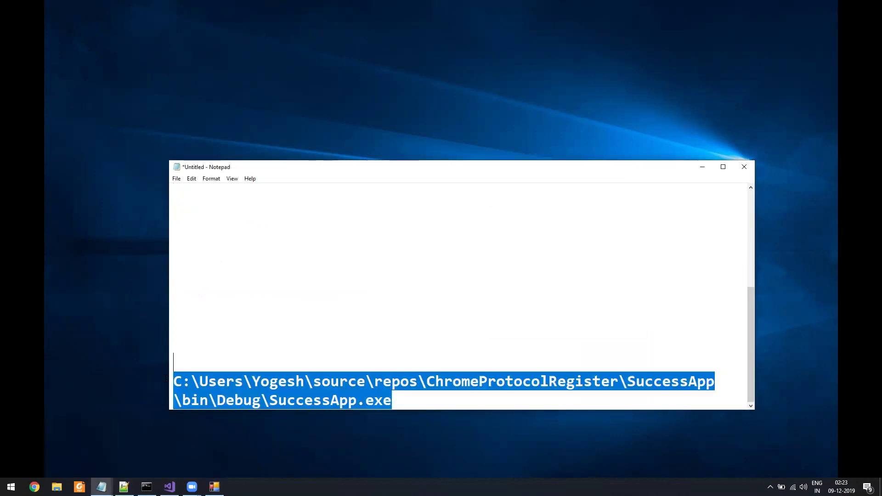
key(Delete)
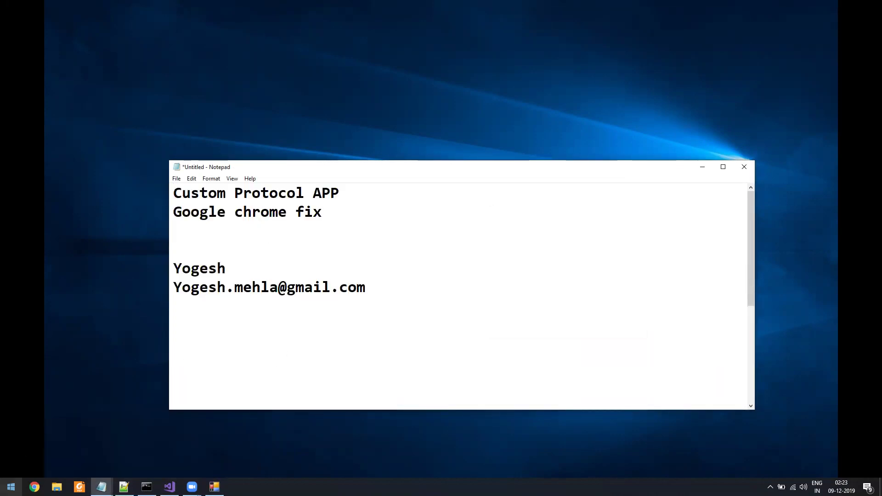
Test-launch SuccessApp from the Run box and close its thank-you window
key(super+r)
key(Return)
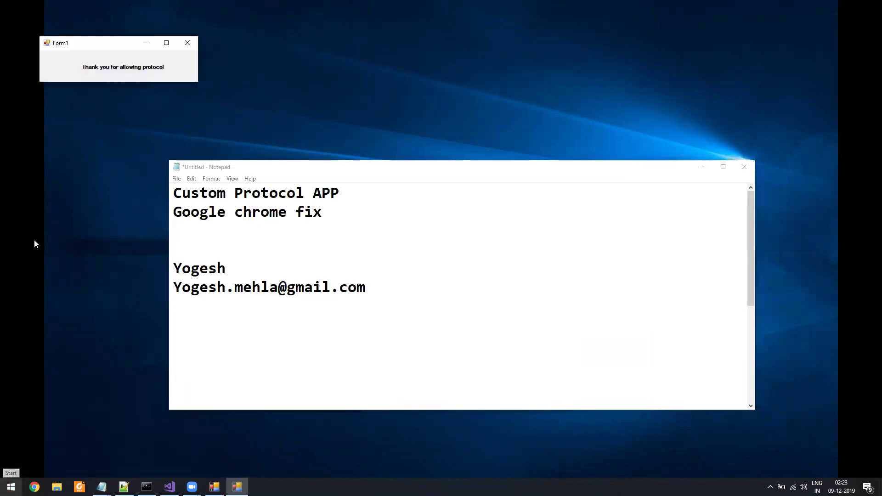
drag(103, 45, 418, 209)
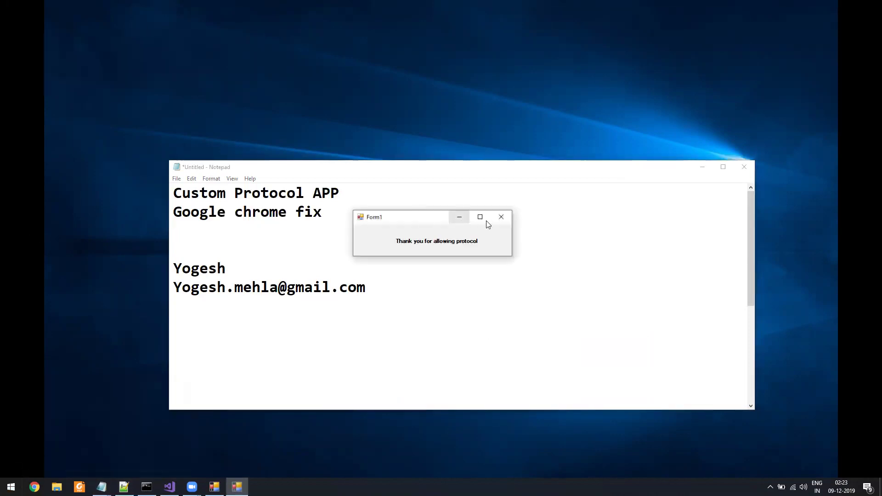
click(501, 218)
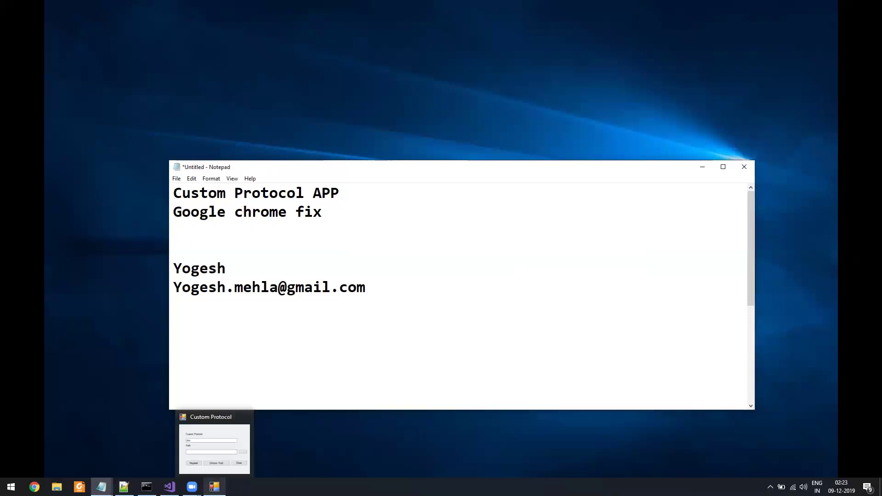
Paste the SuccessApp.exe path as the target and register the doo protocol
click(214, 486)
key(ctrl+v)
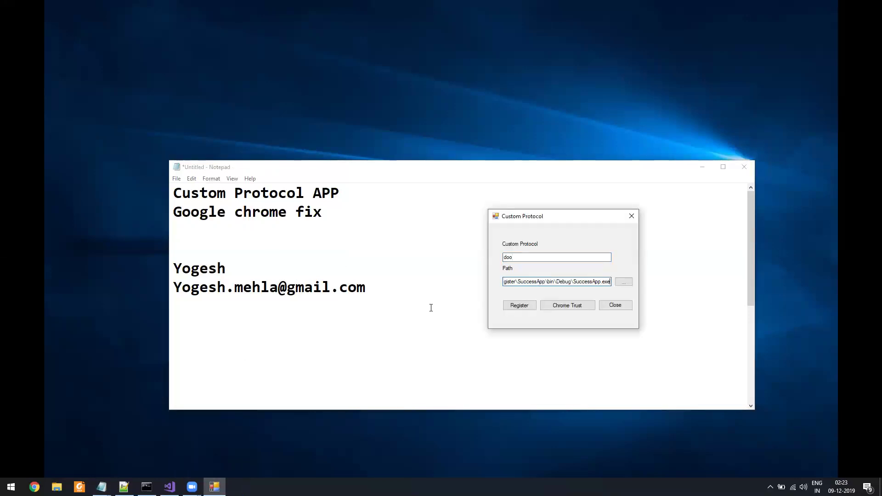
click(512, 308)
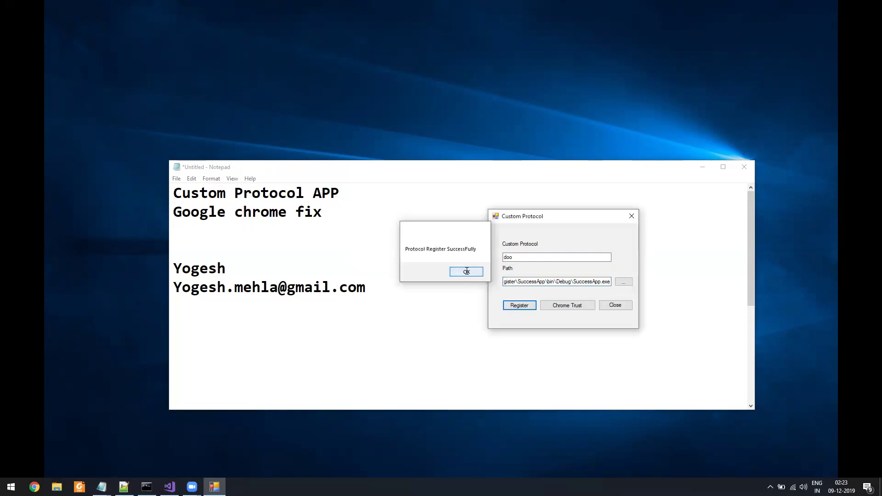
Dismiss the registration confirmation and rerun taskkill /f /im chrome.exe
click(466, 271)
click(147, 487)
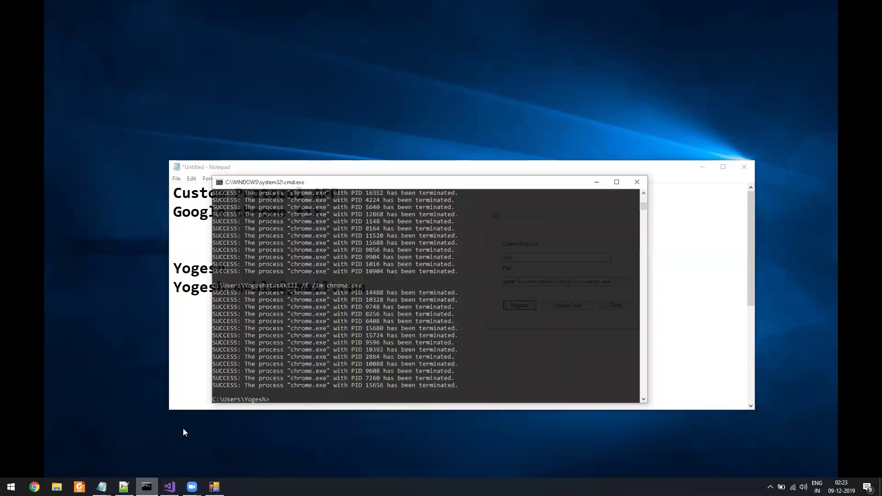
key(Up)
key(Return)
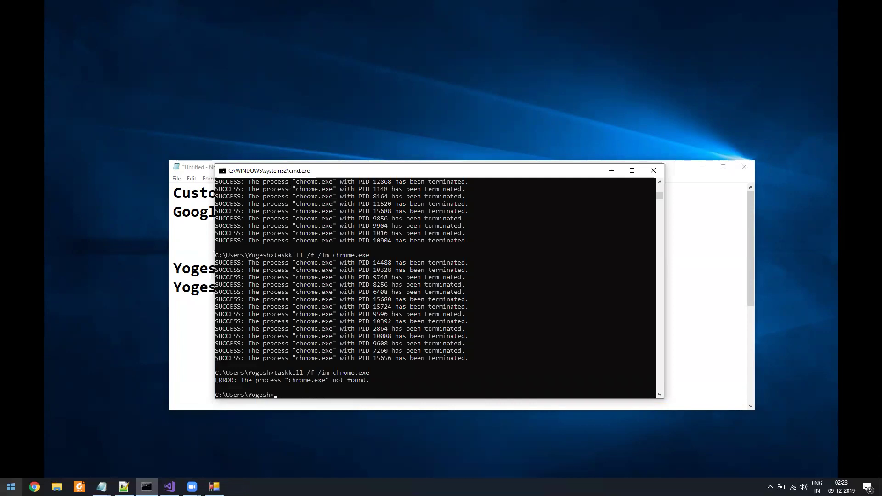
Open CustomProtocol.html, let its doo link open SuccessApp, and close the thank-you window
key(super+r)
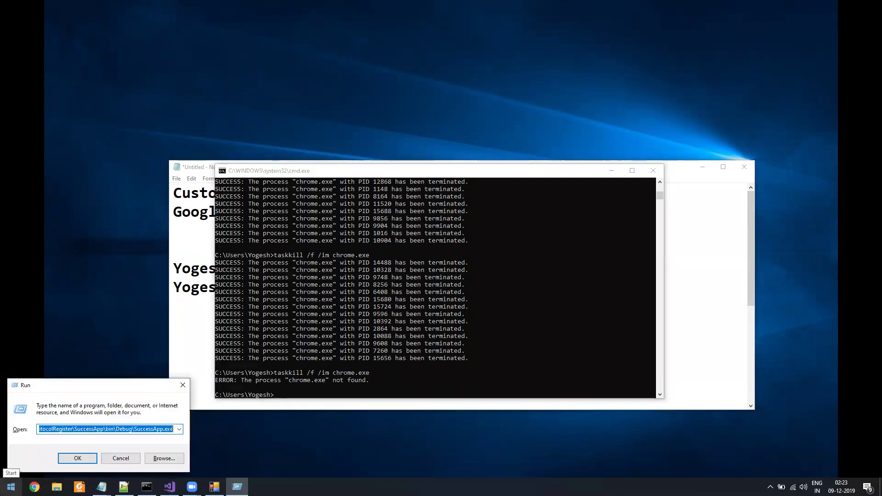
text(e:\c)
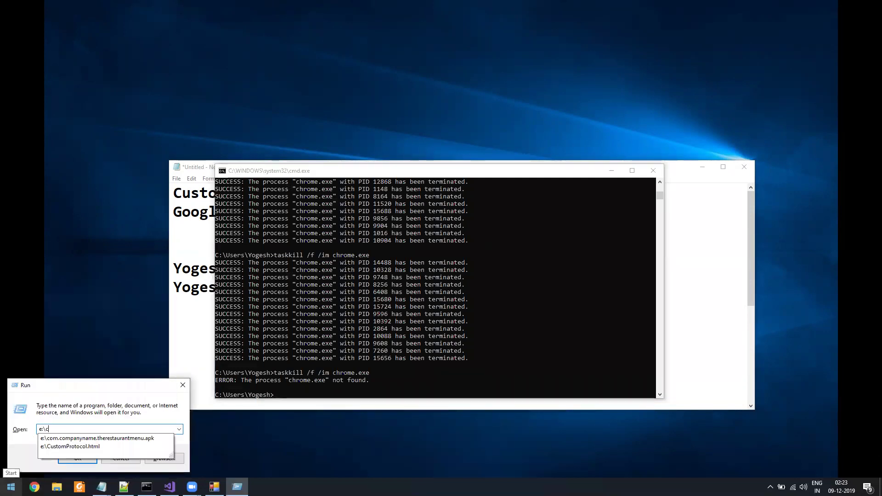
text(u)
key(Return)
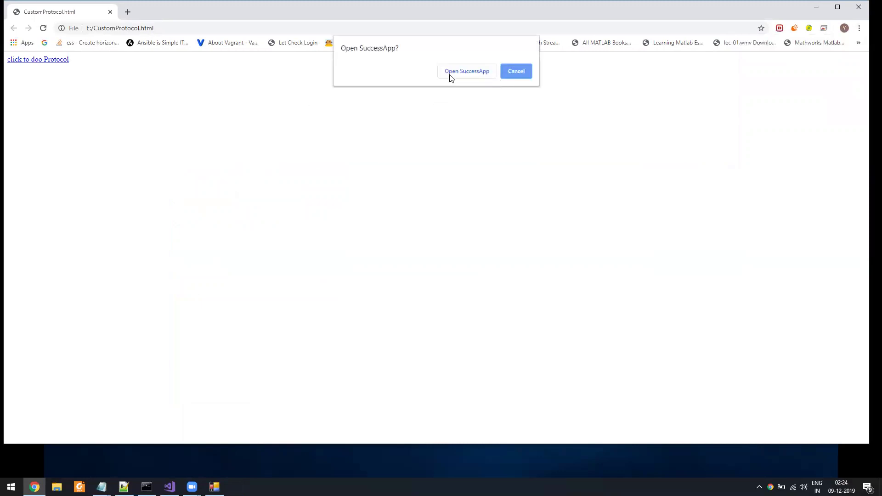
click(452, 75)
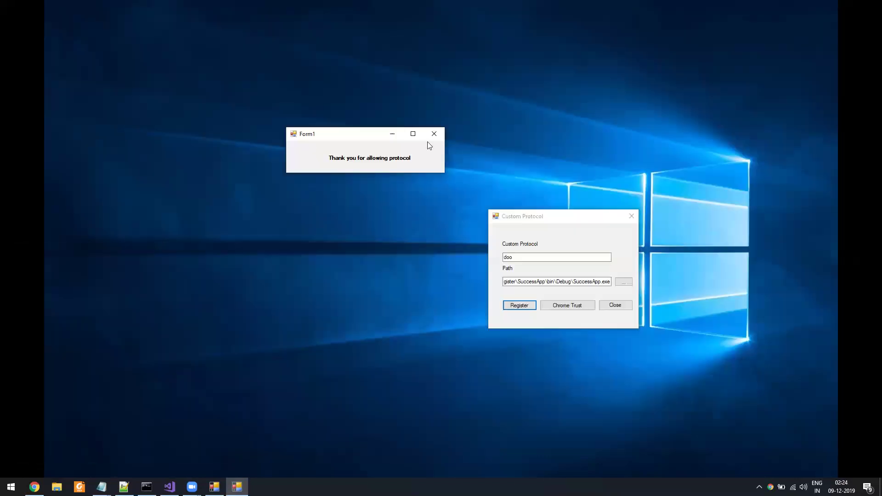
click(433, 133)
mouse_move(146, 487)
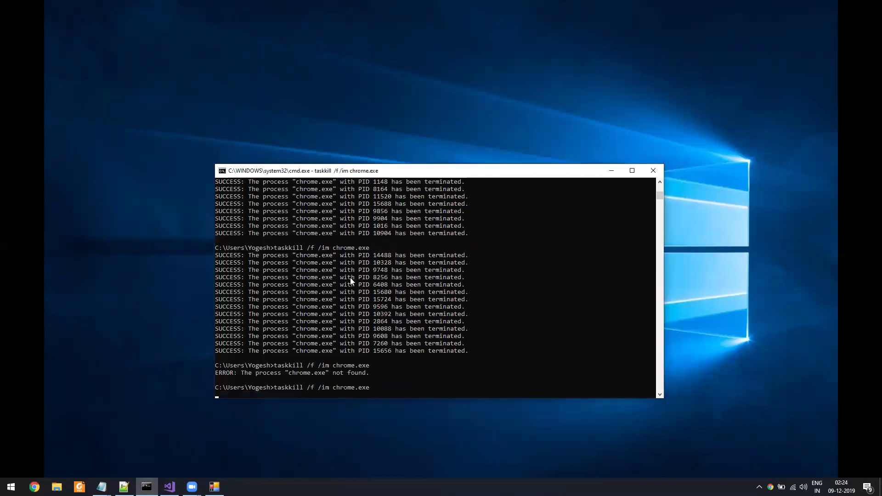
Hide the command prompt, reposition the Custom Protocol dialog, and check the Notepad notes
click(611, 170)
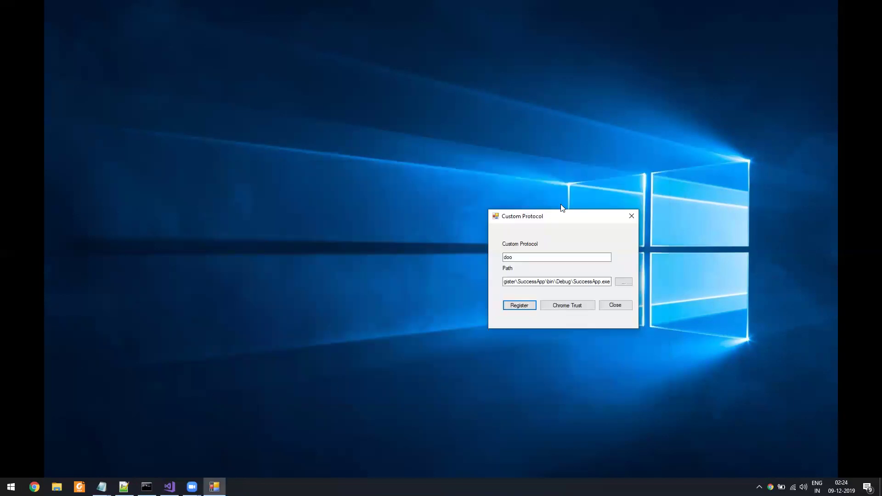
drag(556, 217, 506, 192)
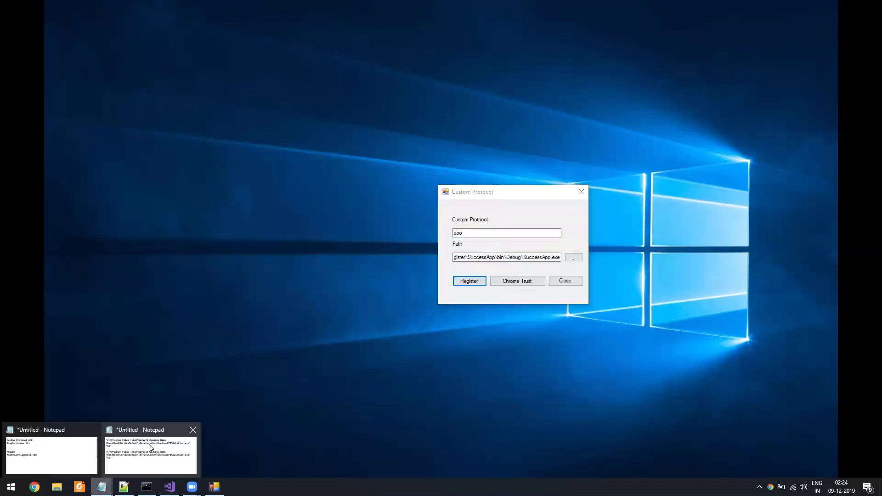
click(156, 451)
click(800, 181)
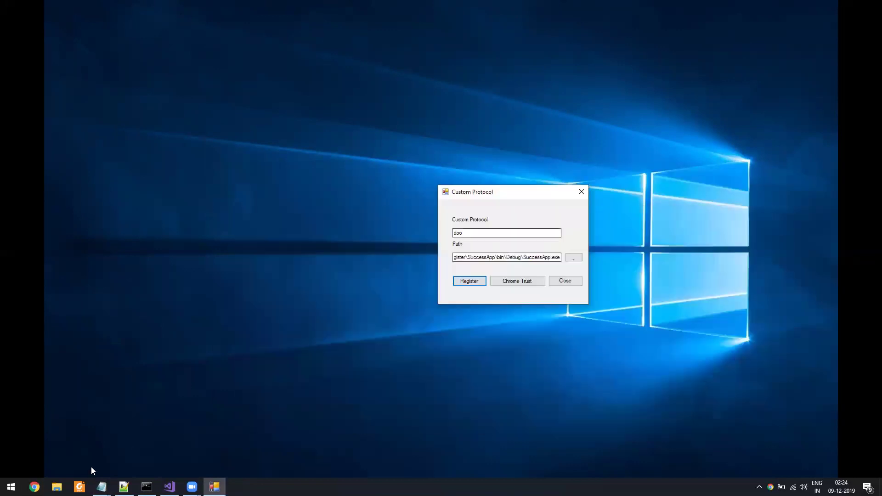
click(177, 442)
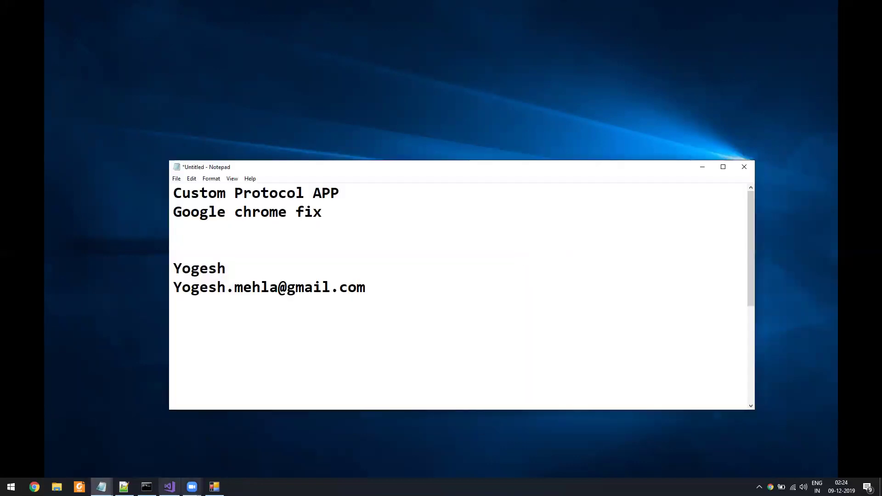
Add the doo protocol to Chrome's trust list and dismiss the confirmation
mouse_move(215, 487)
click(226, 455)
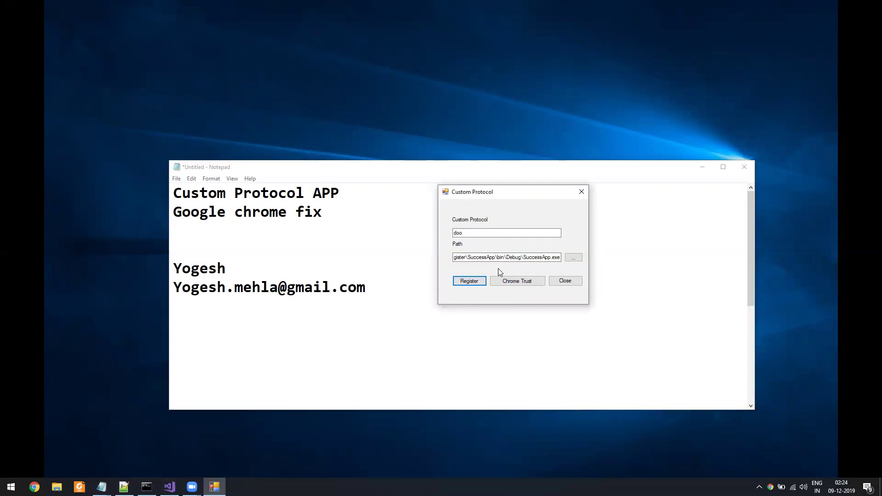
click(518, 285)
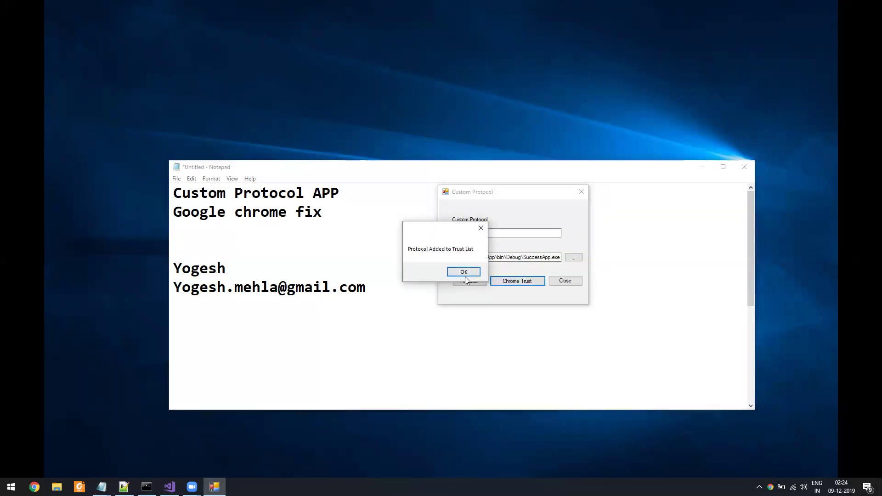
click(464, 271)
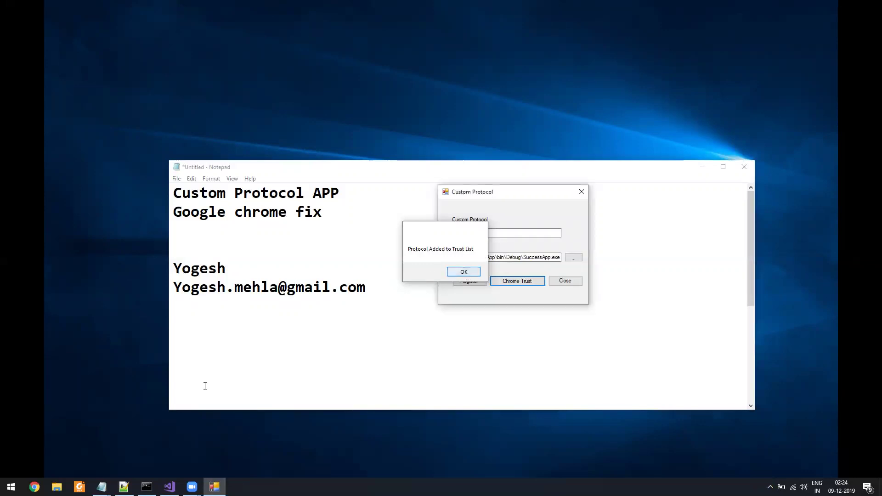
Rerun taskkill /f /im chrome.exe to force-close Chrome
click(147, 487)
key(Up)
key(Return)
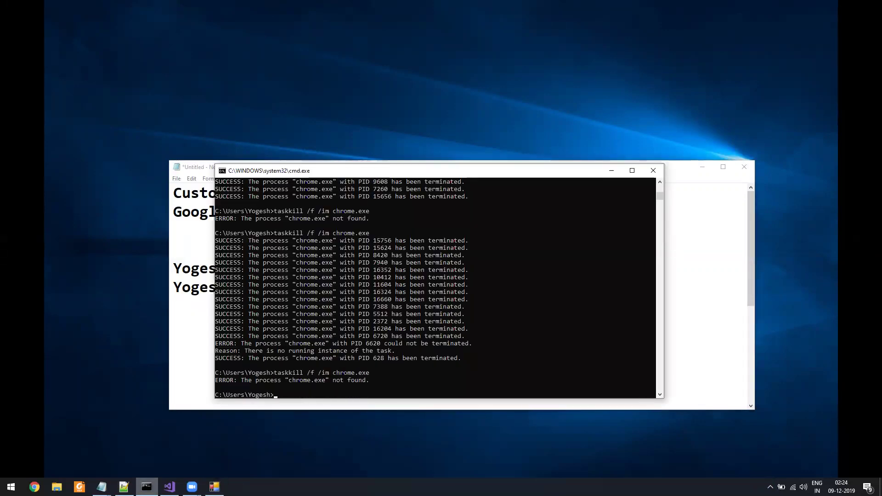
Reopen CustomProtocol.html and follow the doo link, which launches SuccessApp without a prompt; close it
key(super+r)
key(Return)
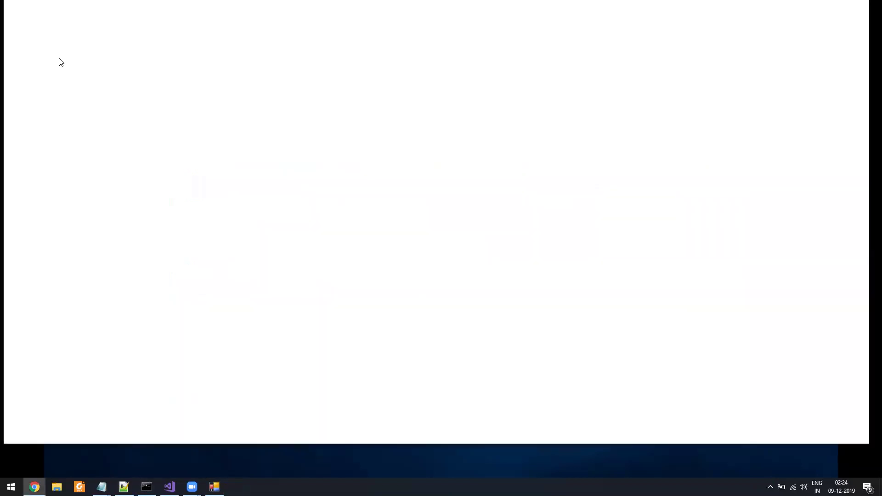
click(58, 62)
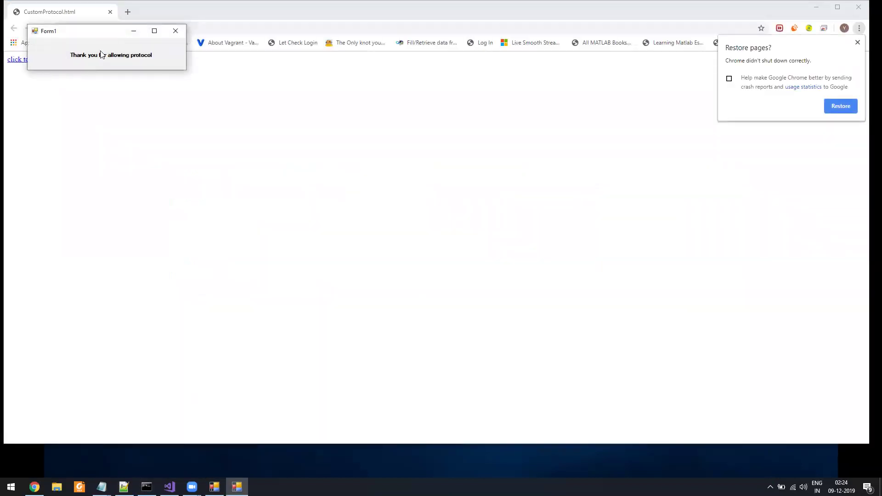
click(330, 103)
click(60, 63)
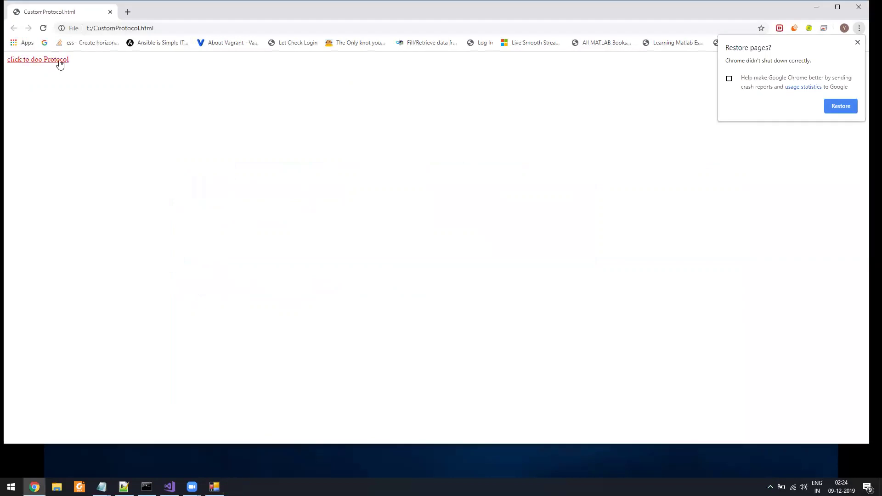
click(192, 56)
Bring the Custom Protocol APP Notepad notes forward and select their last line
click(102, 487)
click(96, 441)
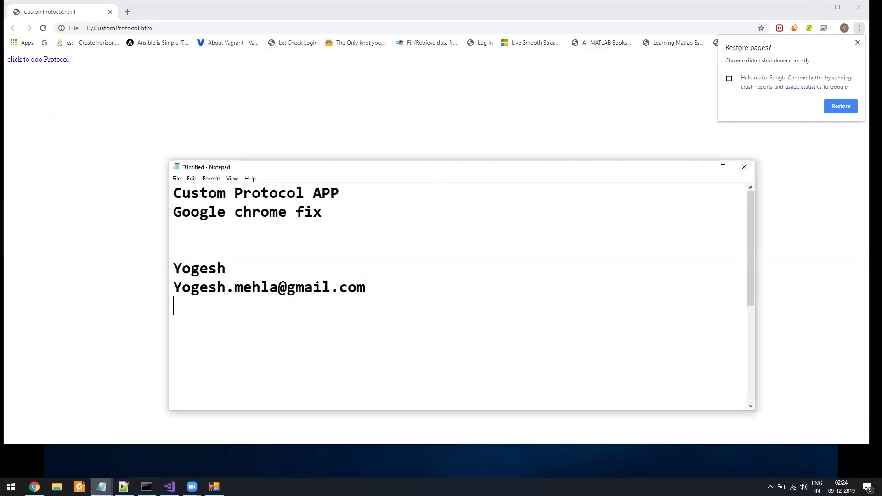
drag(367, 277, 136, 295)
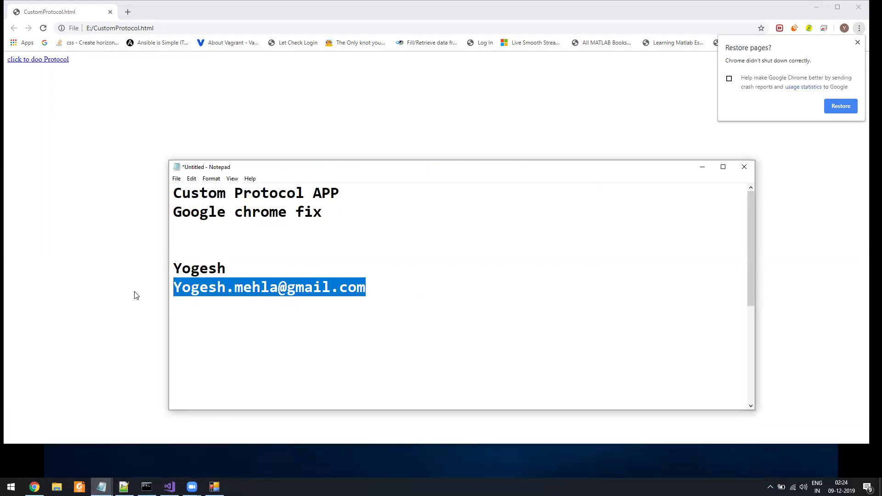